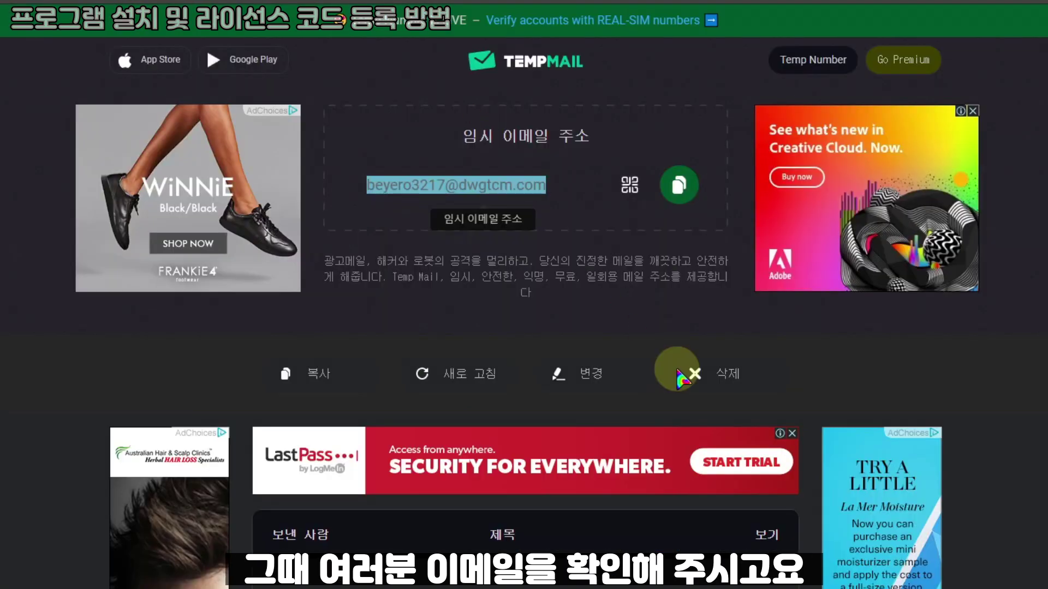
Step: Open the PhotoZoom 7 key activation e-mail in the temporary inbox and the Registration: PhotoZoom 7 - Windows e-mail that follows it
{"action": "scroll", "coordinate": [680, 376], "scroll_direction": "down", "scroll_amount": 5}
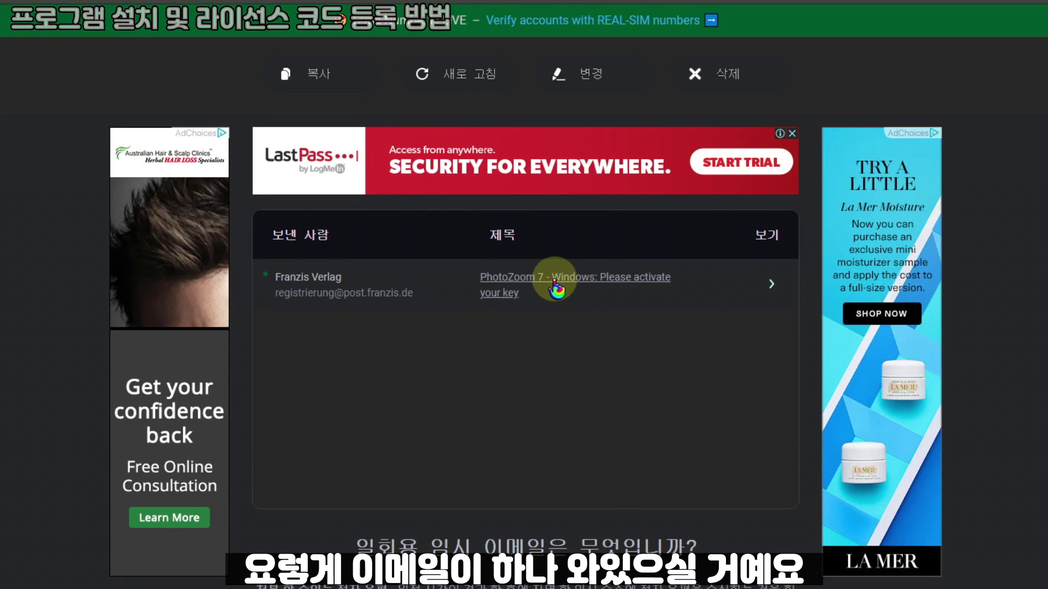
{"action": "left_click", "coordinate": [554, 281]}
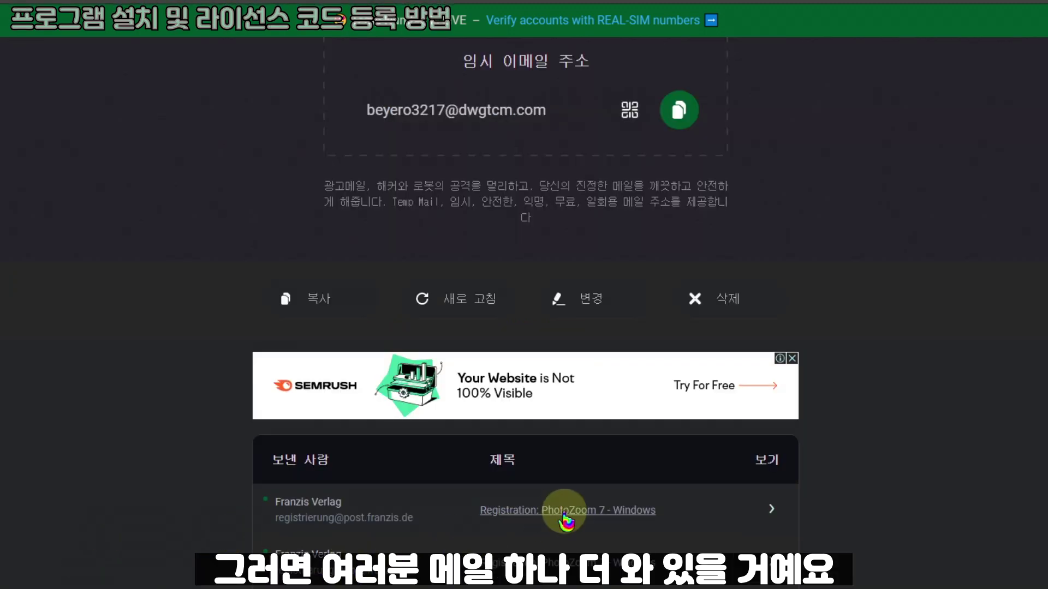
{"action": "left_click", "coordinate": [566, 510]}
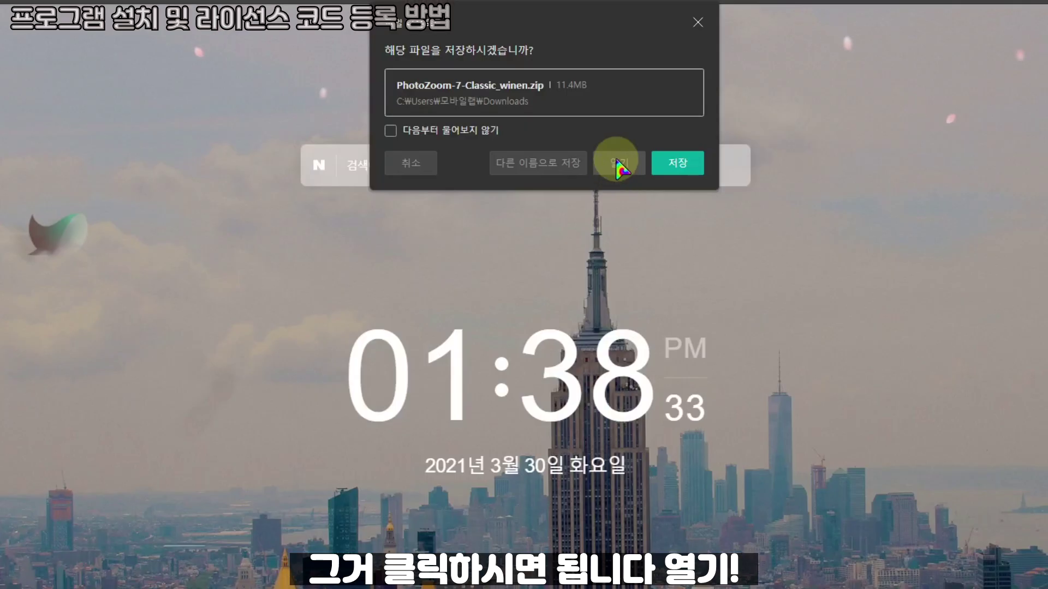
Step: Open the downloaded PhotoZoom-7-Classic_winen.zip archive and run PhotoZoom-7-Classic_winen.exe, accepting the executable file warning
{"action": "left_click", "coordinate": [620, 166]}
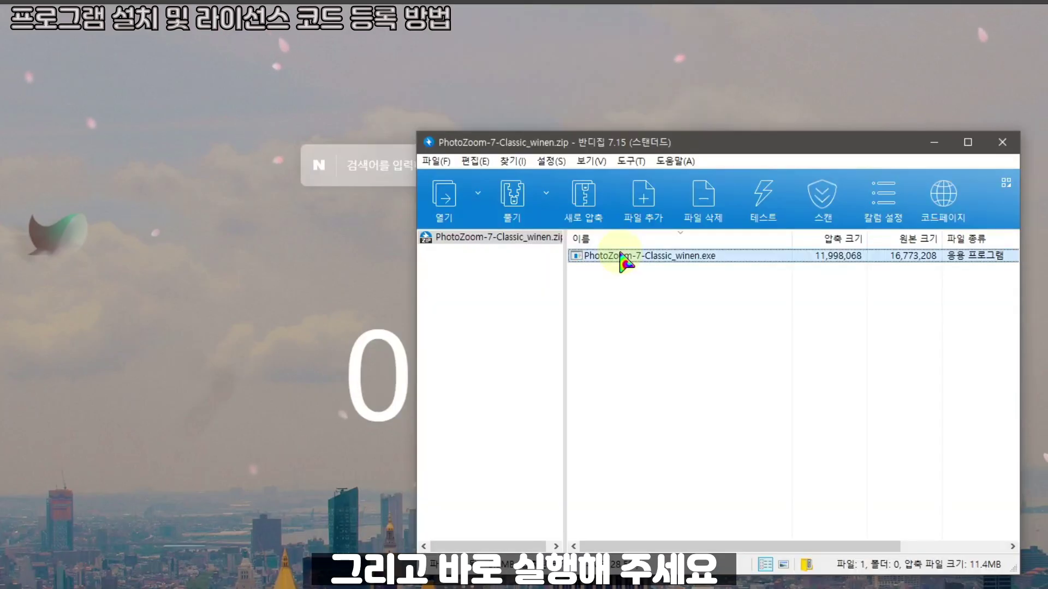
{"action": "double_click", "coordinate": [620, 256]}
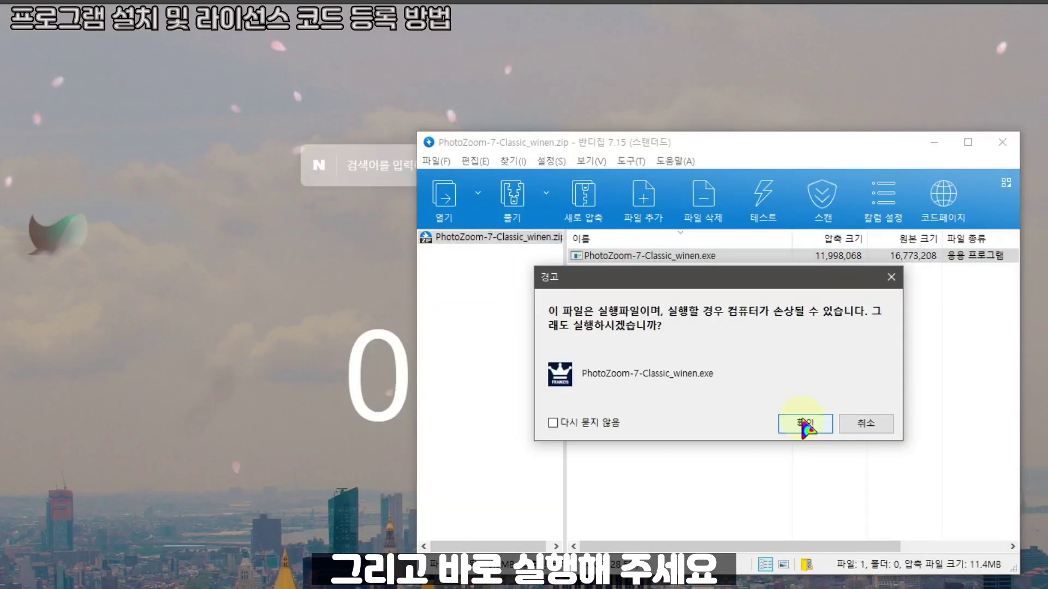
{"action": "left_click", "coordinate": [805, 424]}
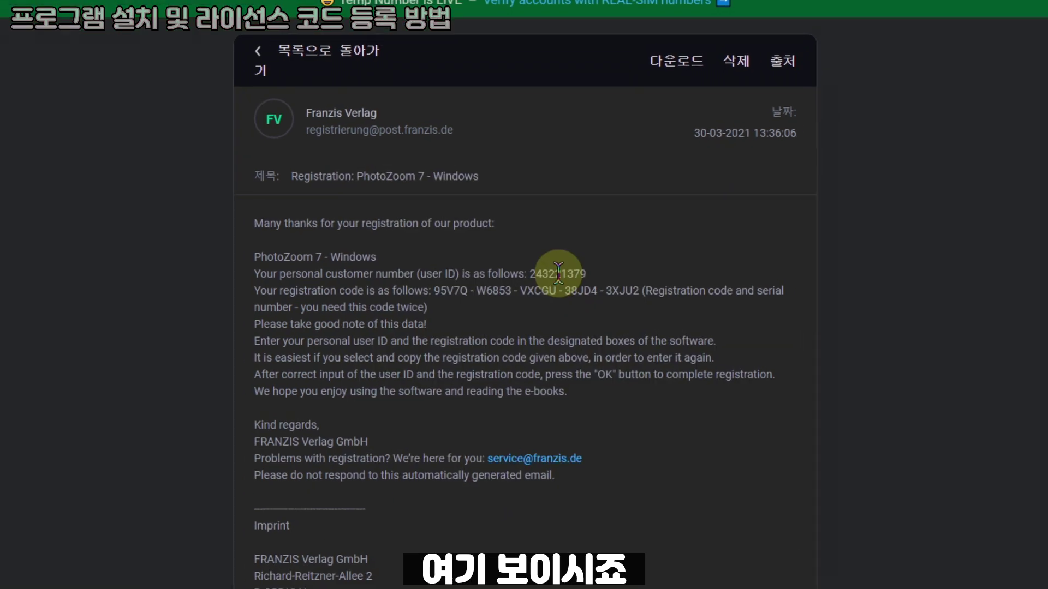
Step: Copy the personal user ID from the registration e-mail into the PhotoZoom 7 installer's Personal user id field
{"action": "double_click", "coordinate": [557, 277]}
{"action": "key", "text": "ctrl+c"}
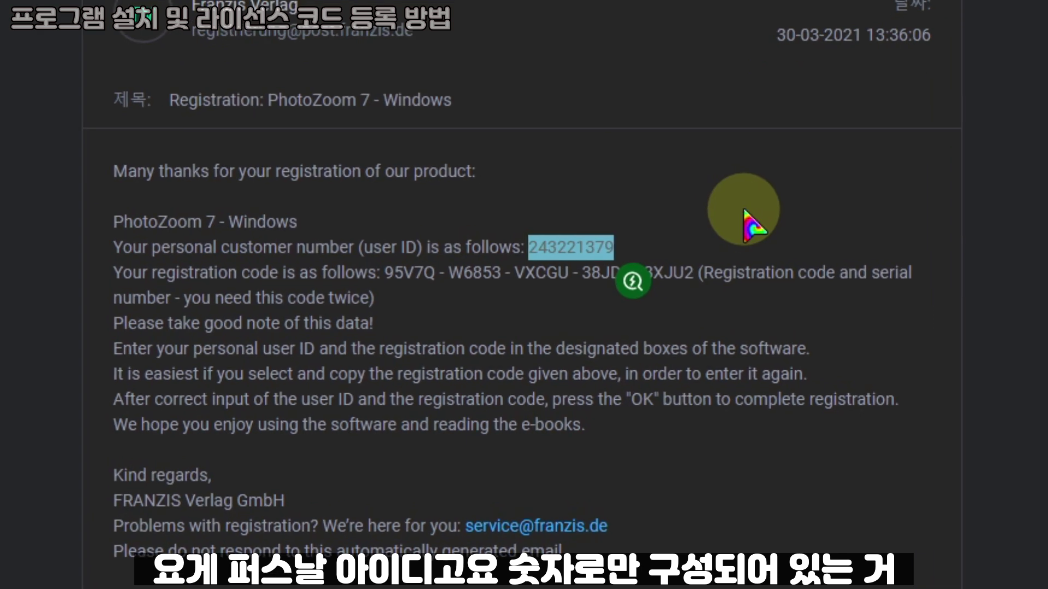
{"action": "key", "text": "alt+Tab"}
{"action": "key", "text": "ctrl+v"}
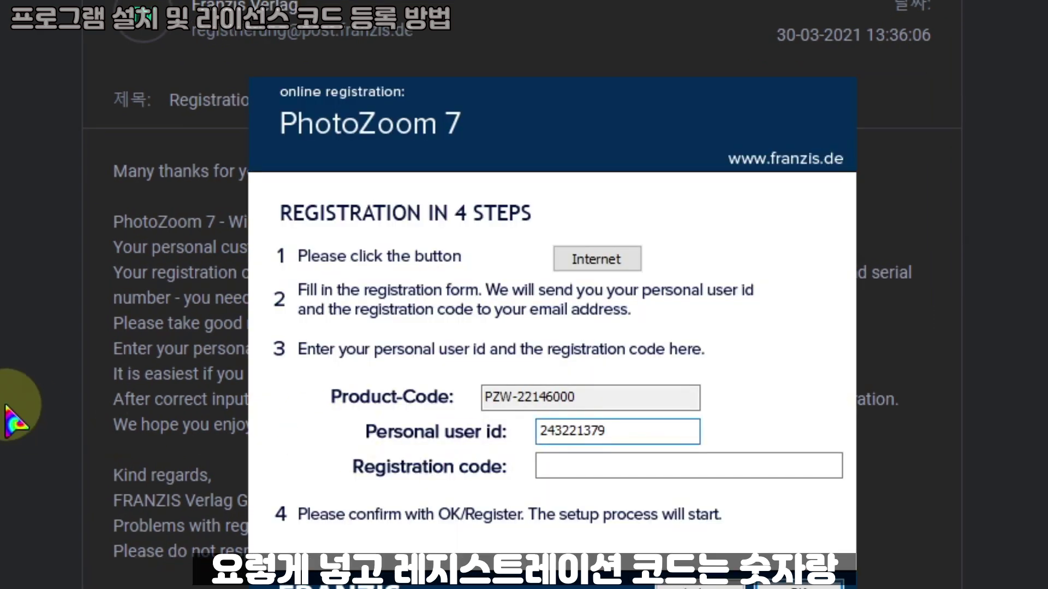
Step: Copy the registration code from the e-mail into the installer's Registration code field and submit the registration
{"action": "key", "text": "alt+Tab"}
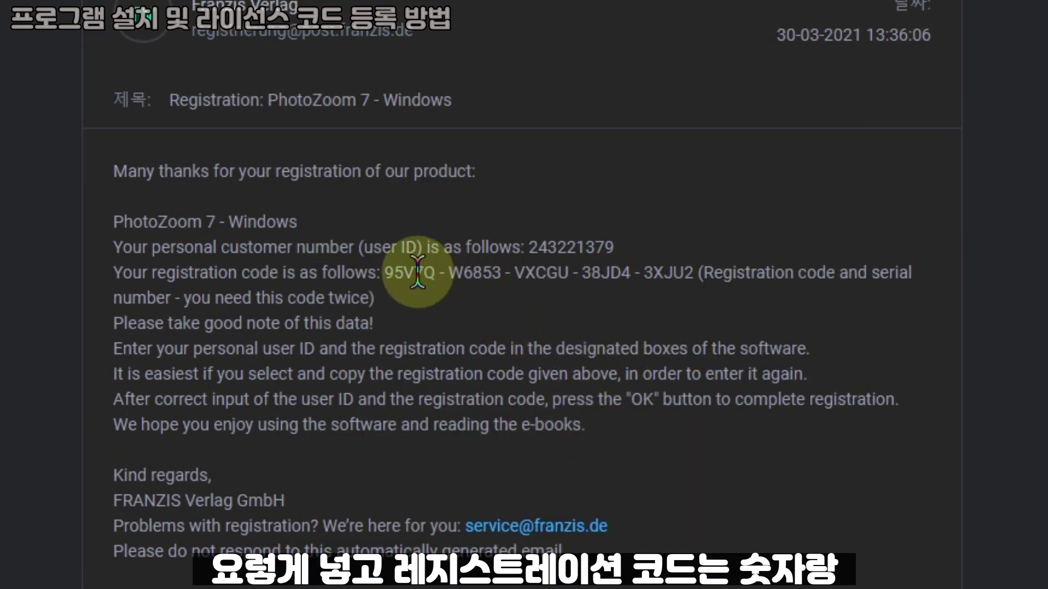
{"action": "left_click_drag", "start_coordinate": [387, 272], "coordinate": [697, 273]}
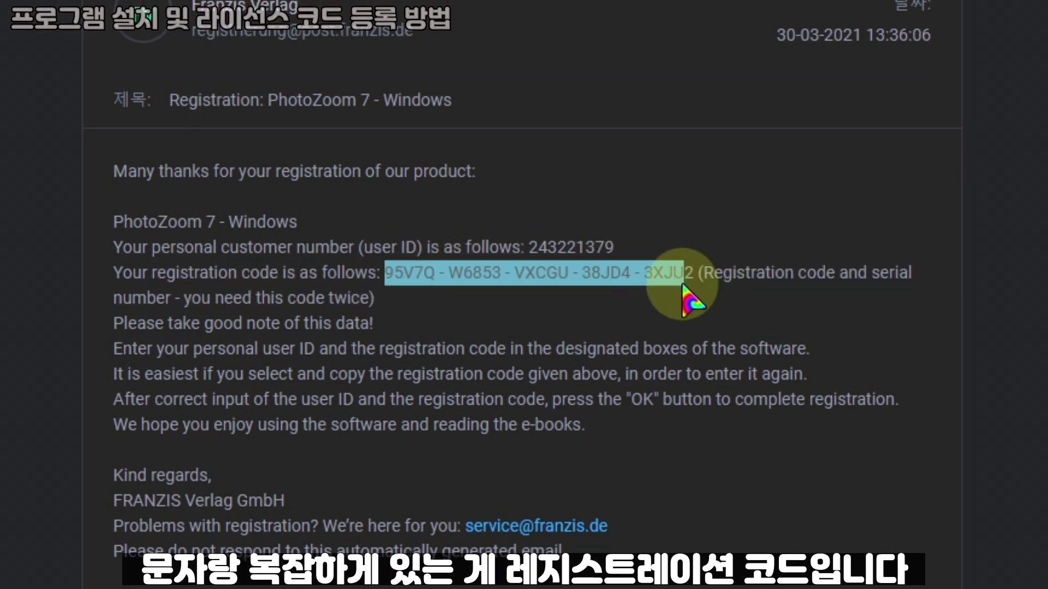
{"action": "key", "text": "ctrl+c"}
{"action": "key", "text": "alt+Tab"}
{"action": "key", "text": "ctrl+v"}
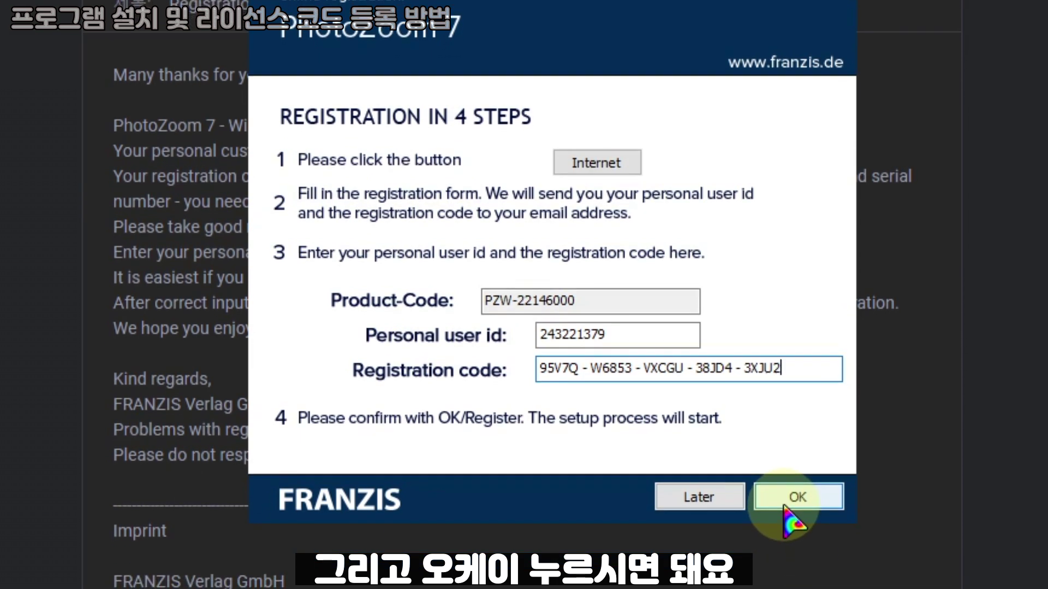
{"action": "left_click", "coordinate": [797, 496]}
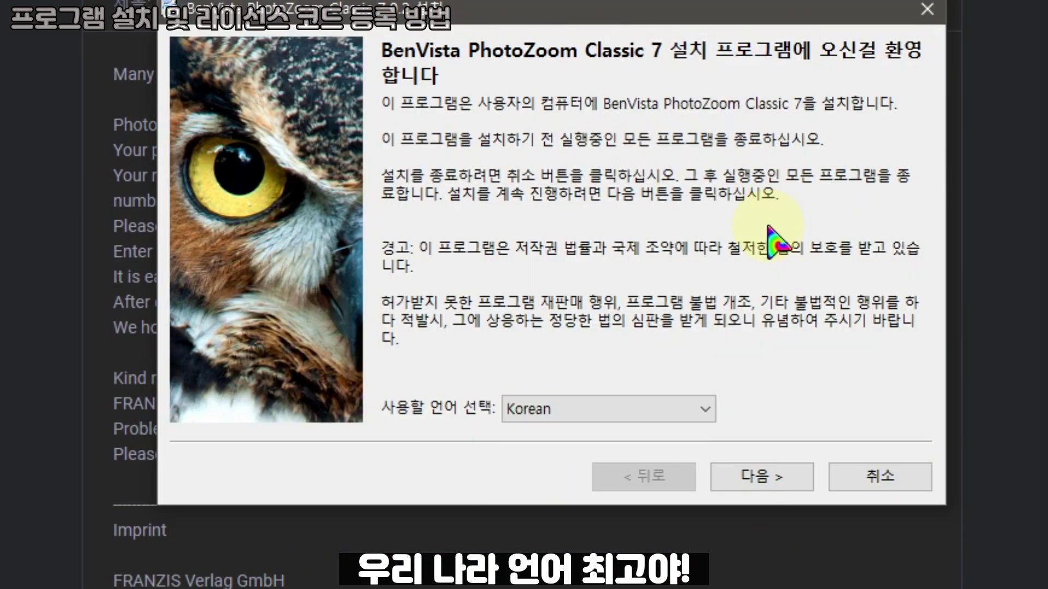
Step: Install PhotoZoom Classic 7 in Korean with the default folder and options, and turn off viewing the readme at the end
{"action": "left_click", "coordinate": [770, 481]}
{"action": "left_click", "coordinate": [480, 410]}
{"action": "left_click", "coordinate": [745, 486]}
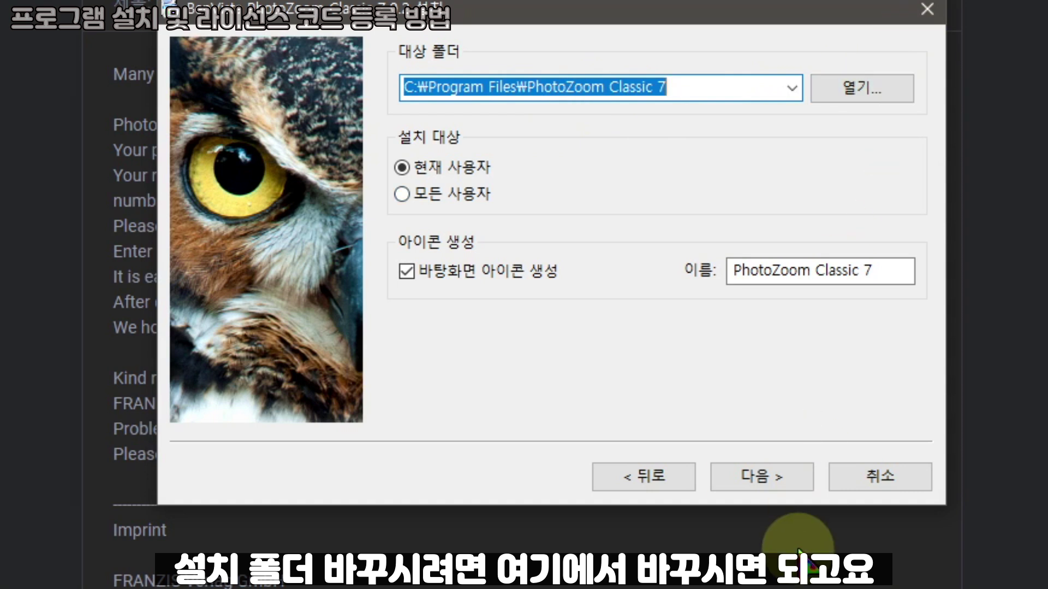
{"action": "left_click", "coordinate": [775, 478]}
{"action": "left_click", "coordinate": [774, 479]}
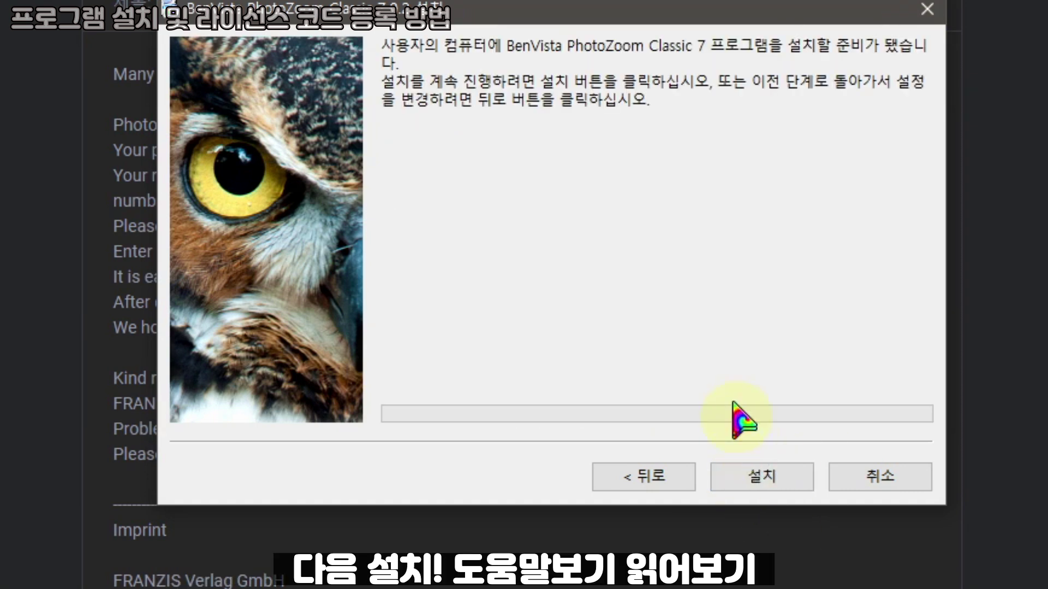
{"action": "left_click", "coordinate": [765, 476]}
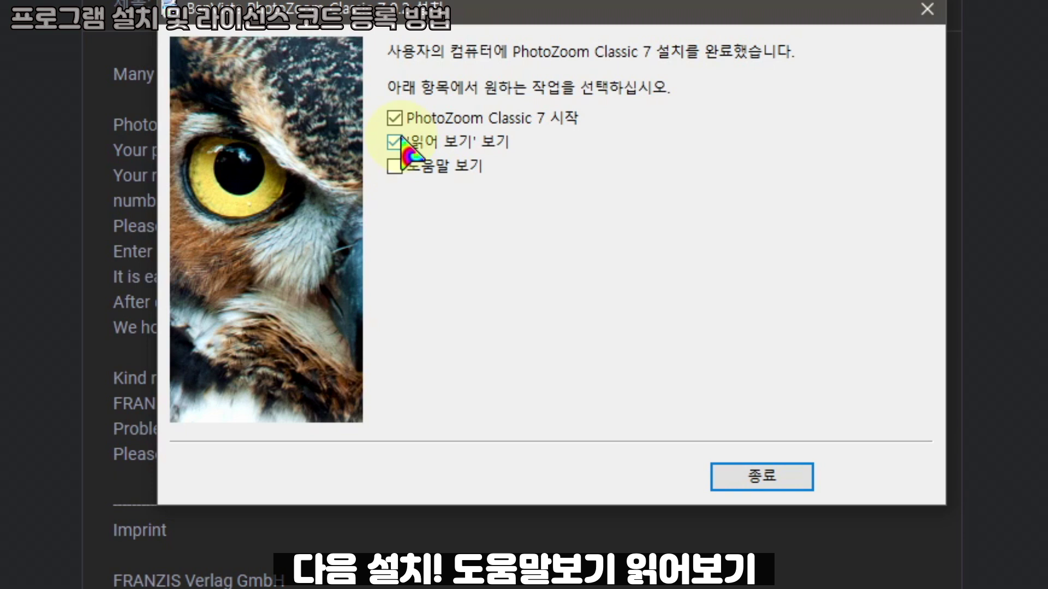
{"action": "left_click", "coordinate": [396, 140]}
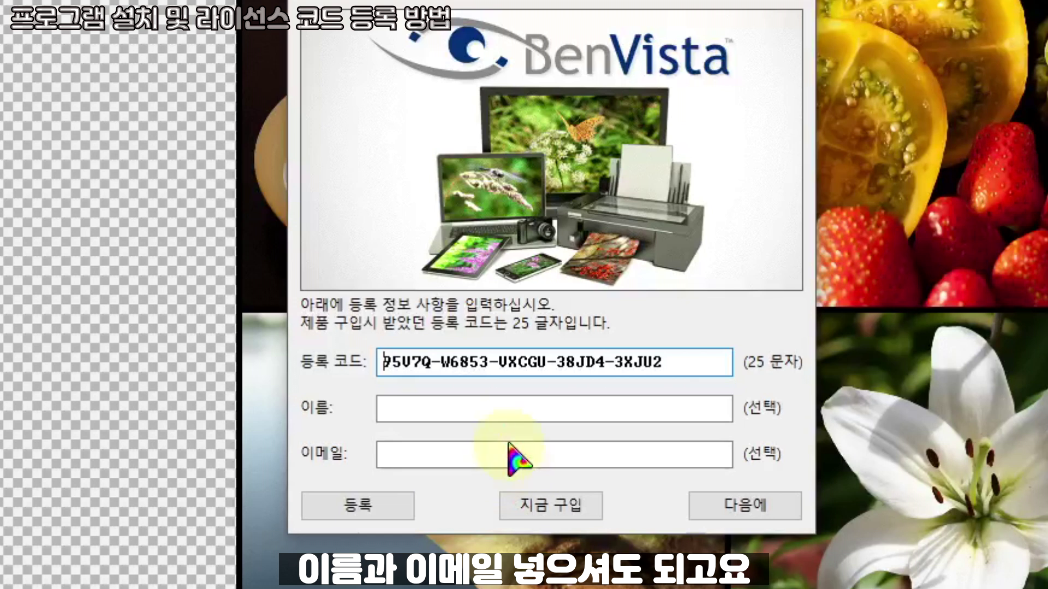
Step: Register PhotoZoom Classic 7 with the prefilled code, leaving name and e-mail blank, and decline online licence registration
{"action": "left_click", "coordinate": [370, 513]}
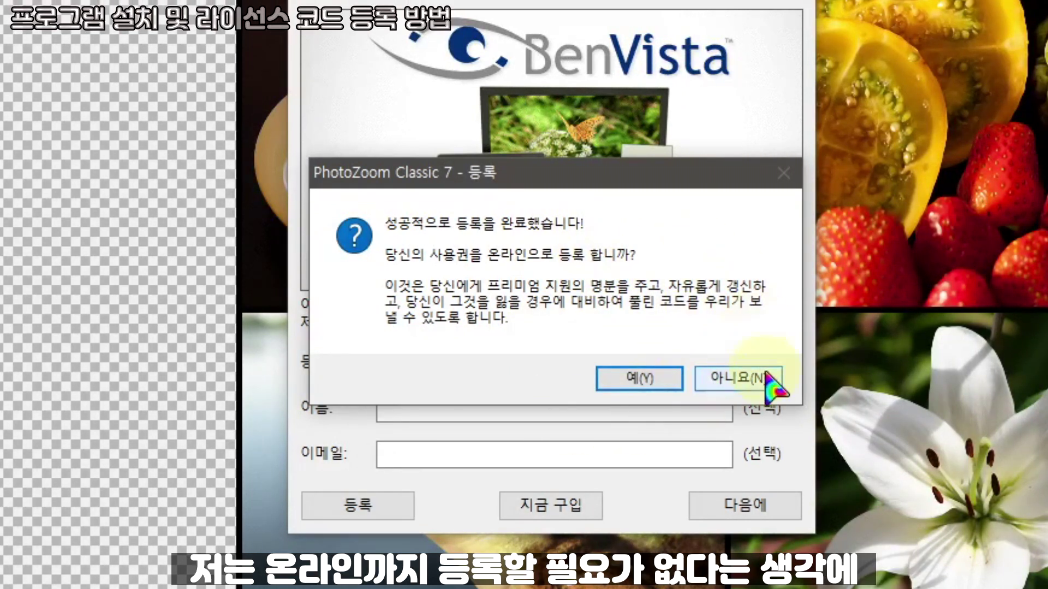
{"action": "left_click", "coordinate": [735, 385]}
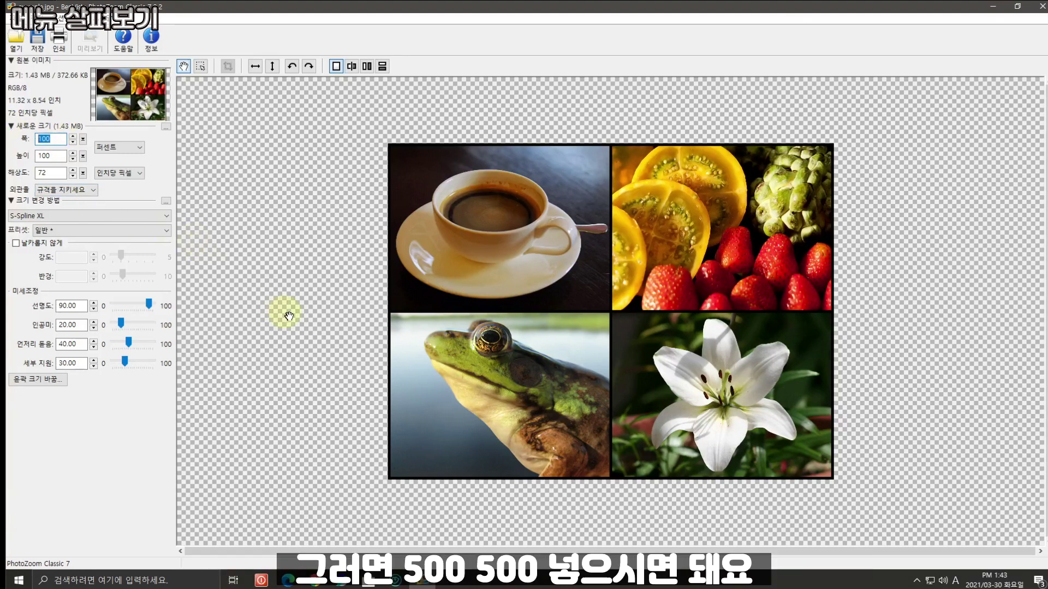
Step: Enlarge the sample image to 500 percent and compare the strawberries before and after resizing in a split preview
{"action": "type", "text": "500"}
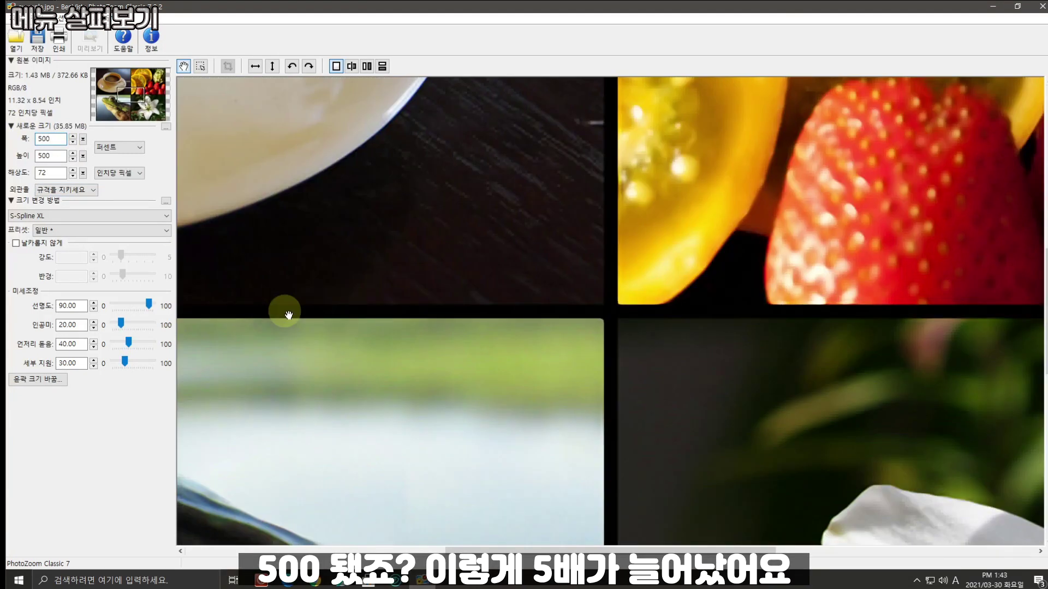
{"action": "left_click_drag", "start_coordinate": [802, 234], "coordinate": [404, 442]}
{"action": "scroll", "coordinate": [726, 286], "scroll_direction": "up", "scroll_amount": 1}
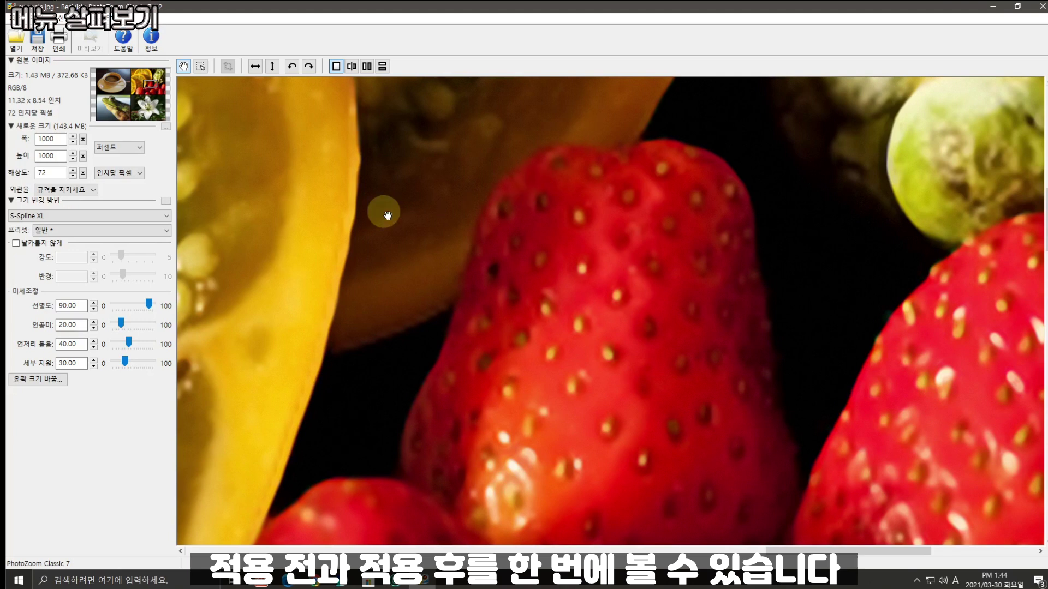
{"action": "left_click", "coordinate": [352, 67]}
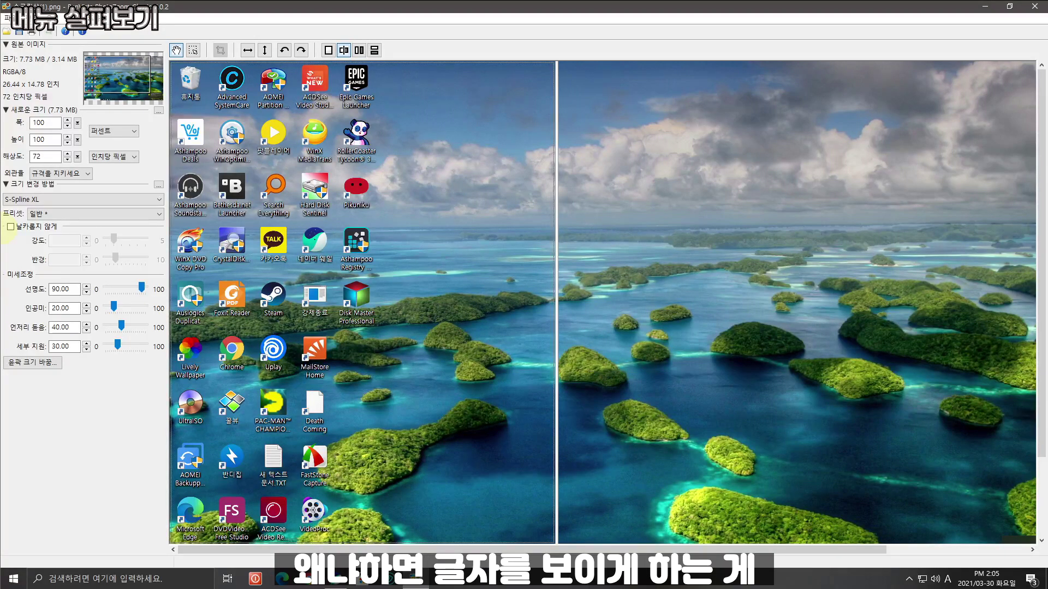
Step: Enlarge the desktop screenshot to 300 percent and show the two comparison previews stacked one above the other
{"action": "left_click", "coordinate": [328, 50]}
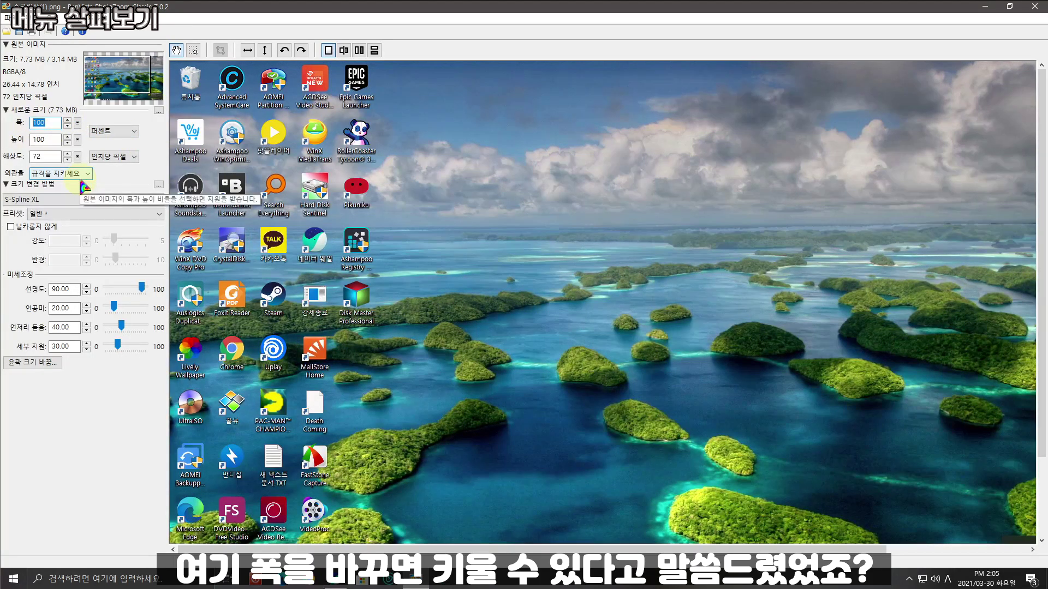
{"action": "type", "text": "300"}
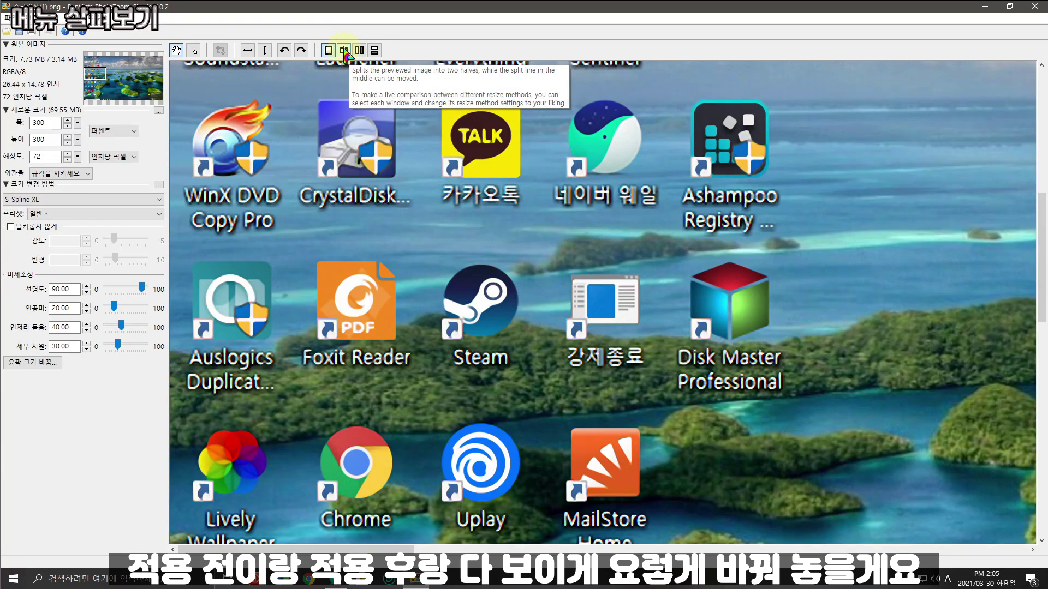
{"action": "left_click", "coordinate": [344, 49]}
{"action": "left_click", "coordinate": [374, 49]}
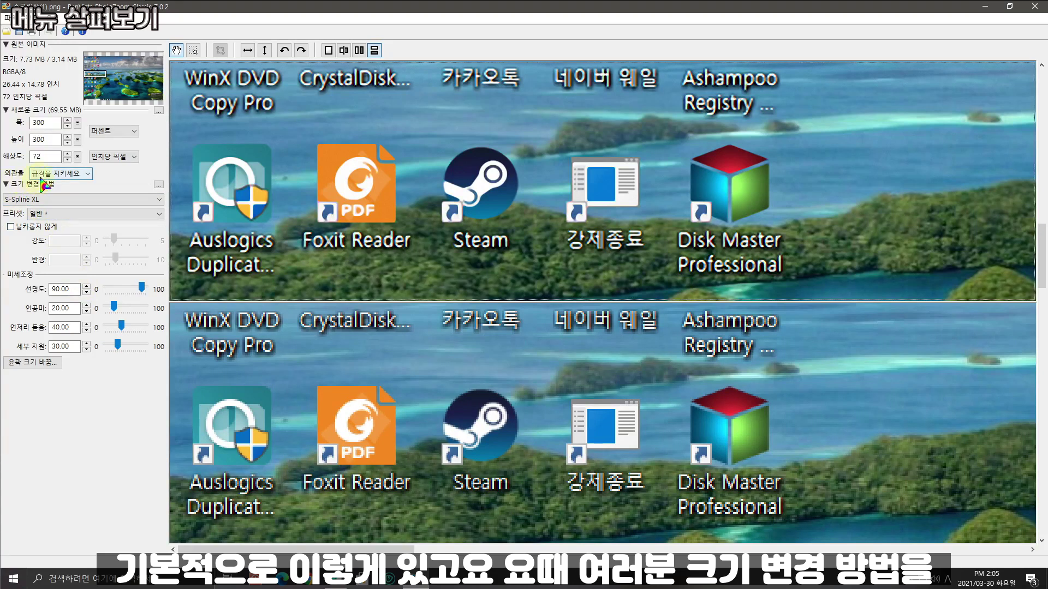
Step: Try the S-Spline resize method on the screenshot and return to S-Spline XL
{"action": "left_click", "coordinate": [71, 203]}
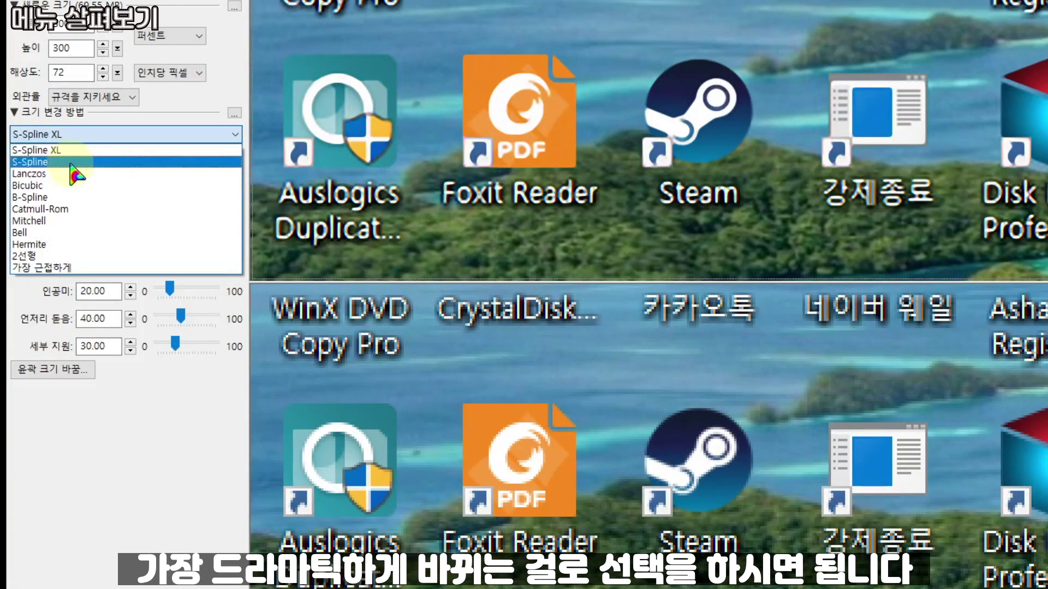
{"action": "left_click", "coordinate": [77, 163]}
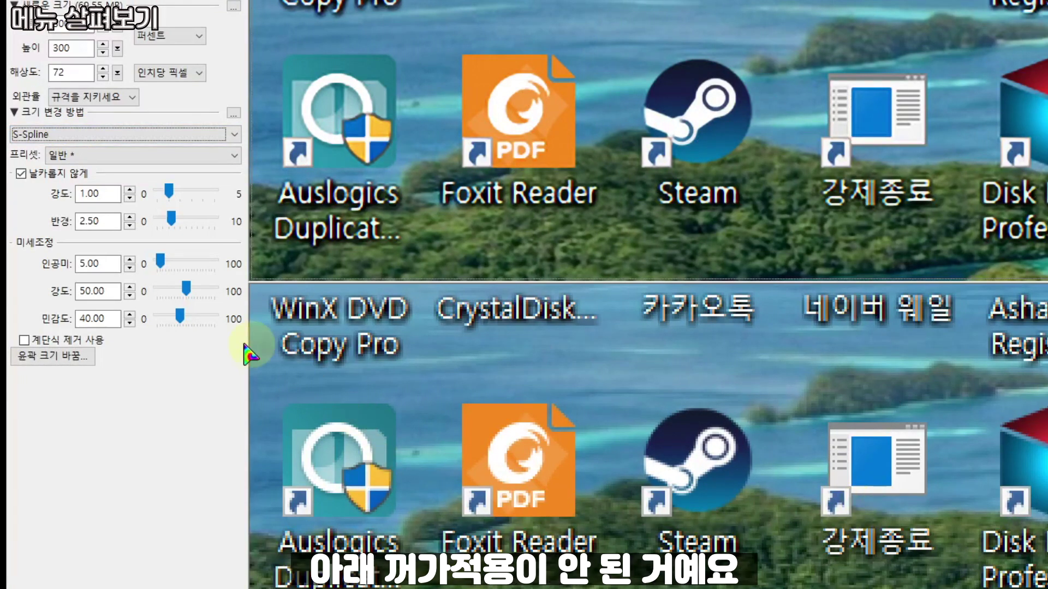
{"action": "left_click", "coordinate": [103, 134]}
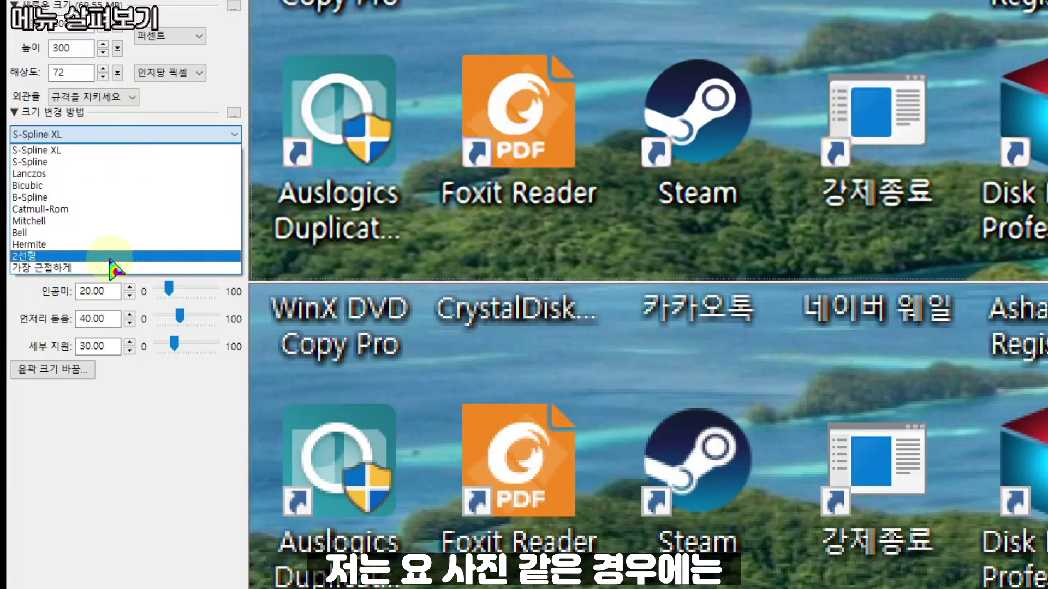
{"action": "left_click", "coordinate": [64, 153]}
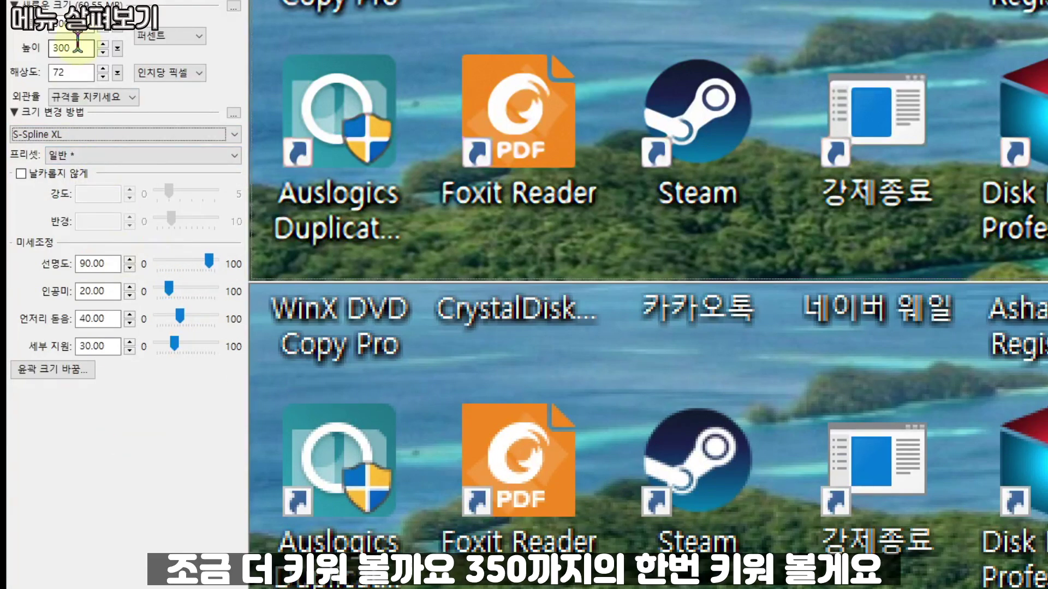
Step: Enlarge the screenshot to 350 percent width and height, keeping S-Spline XL as the resize method
{"action": "type", "text": "350"}
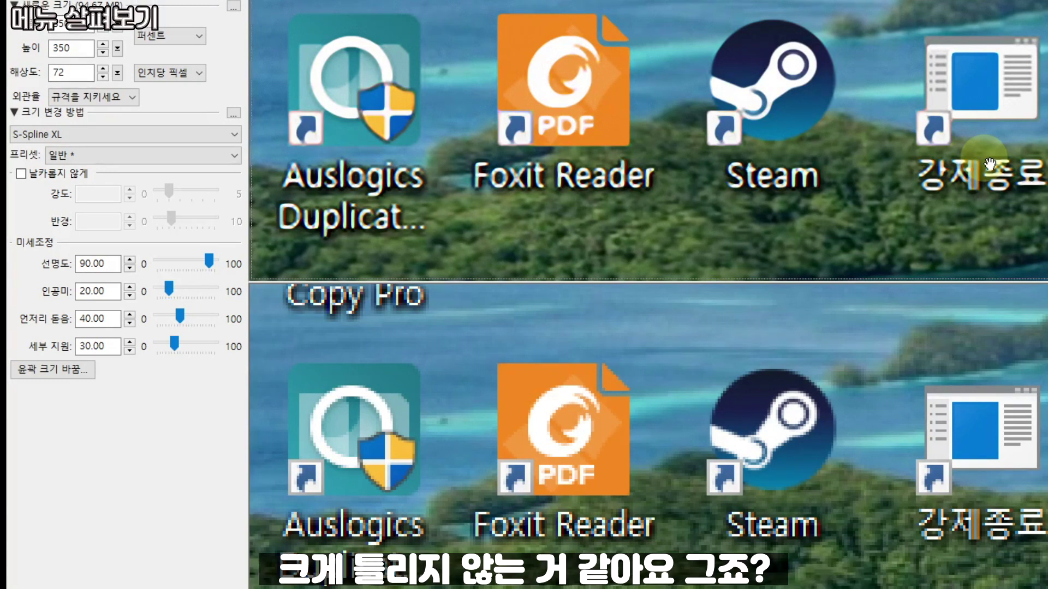
{"action": "left_click", "coordinate": [71, 139]}
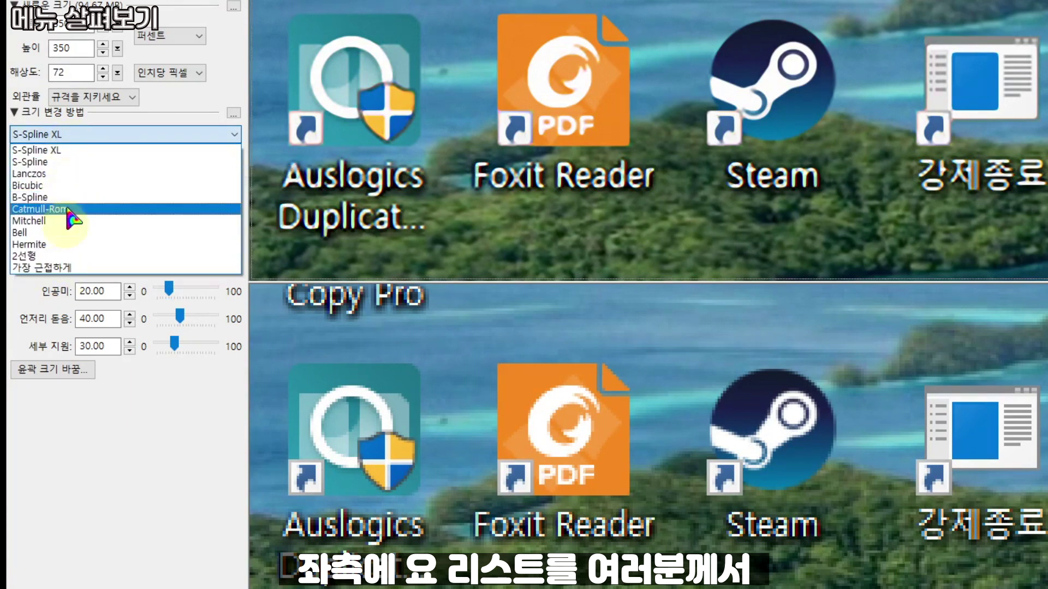
{"action": "left_click", "coordinate": [114, 134]}
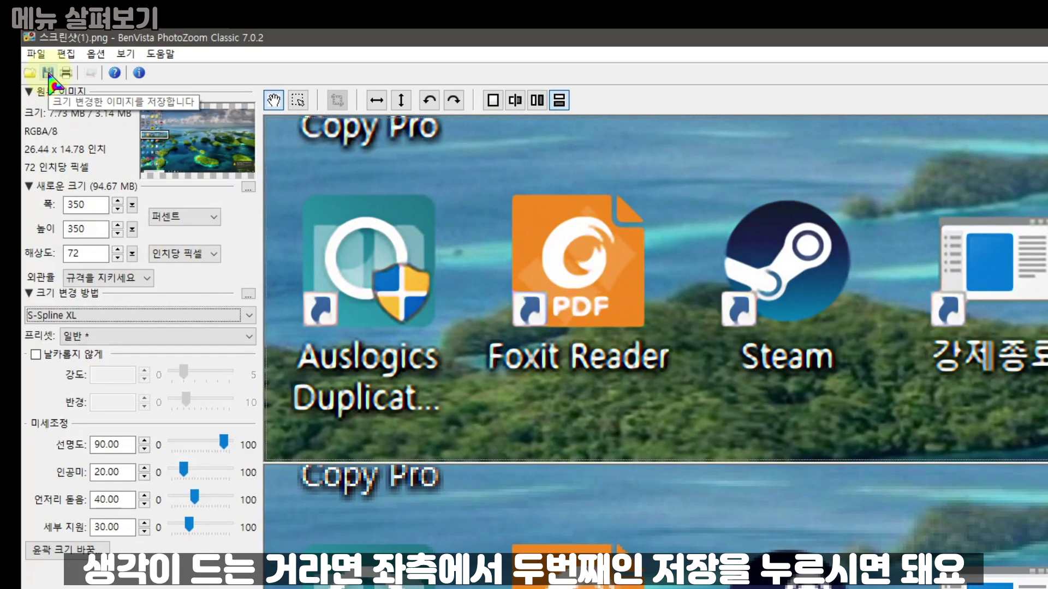
Step: Save the resized screenshot as 스크린샷(1) (변경된).tif in the Pictures\Screenshots folder
{"action": "left_click", "coordinate": [47, 57]}
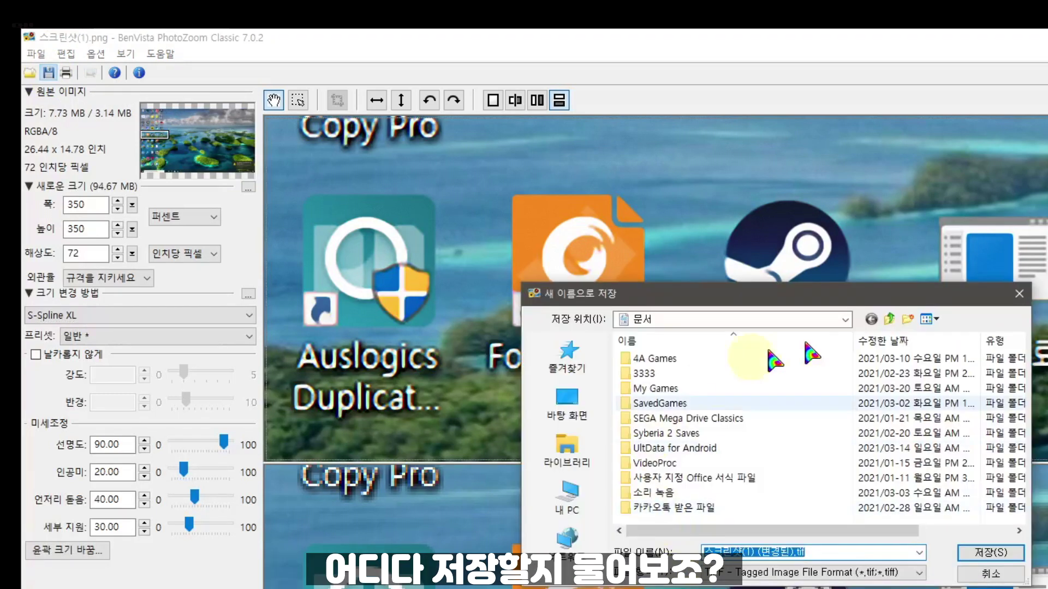
{"action": "key", "text": "Return"}
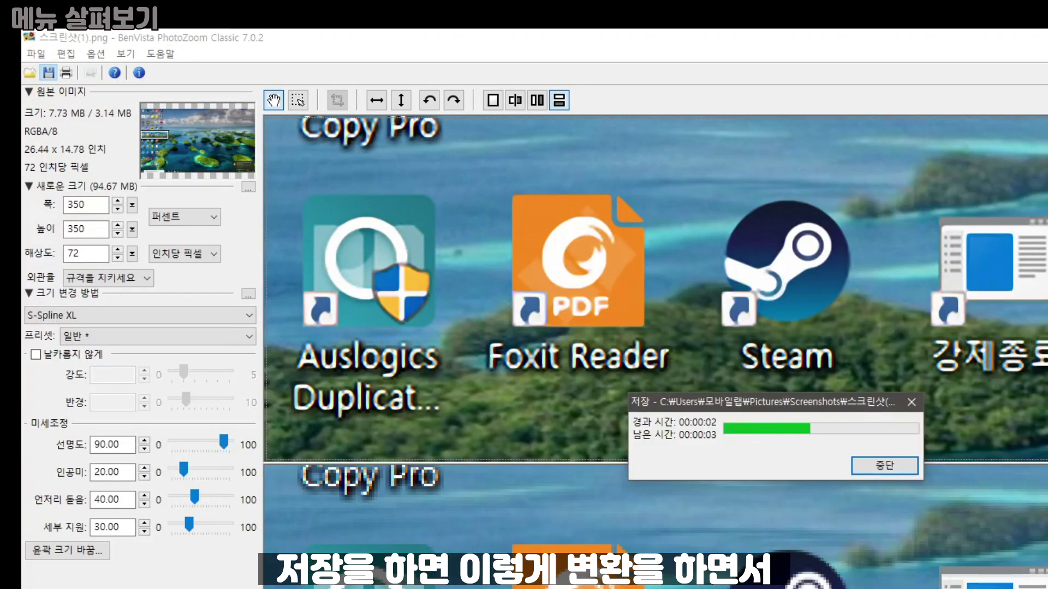